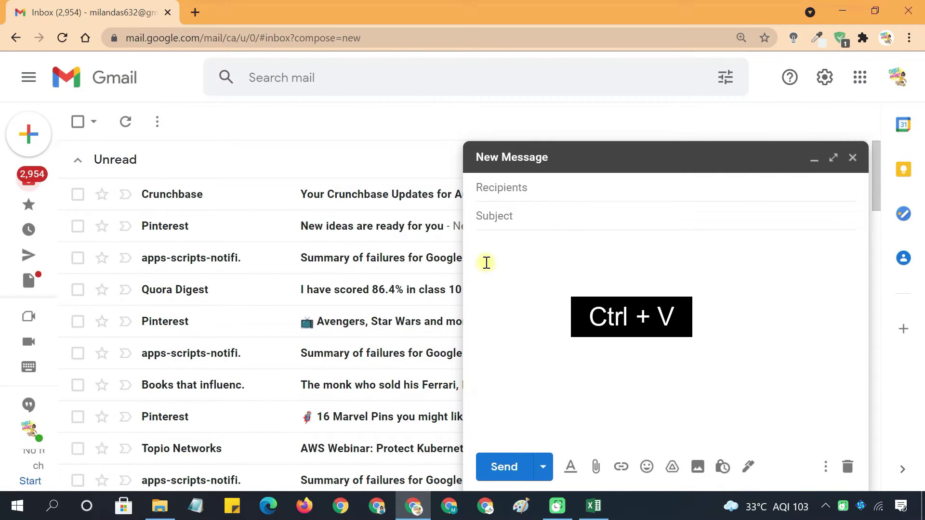
key("ctrl+v")
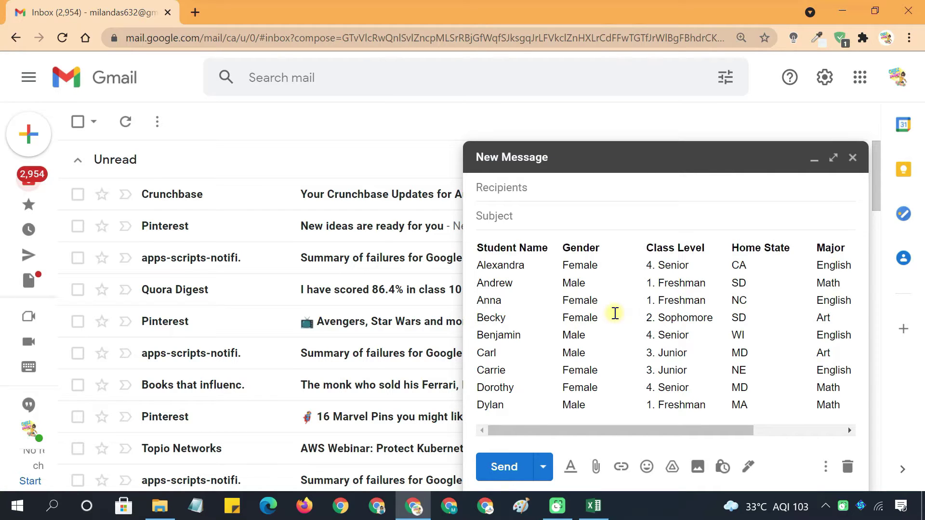
key("ctrl+a")
key("BackSpace")
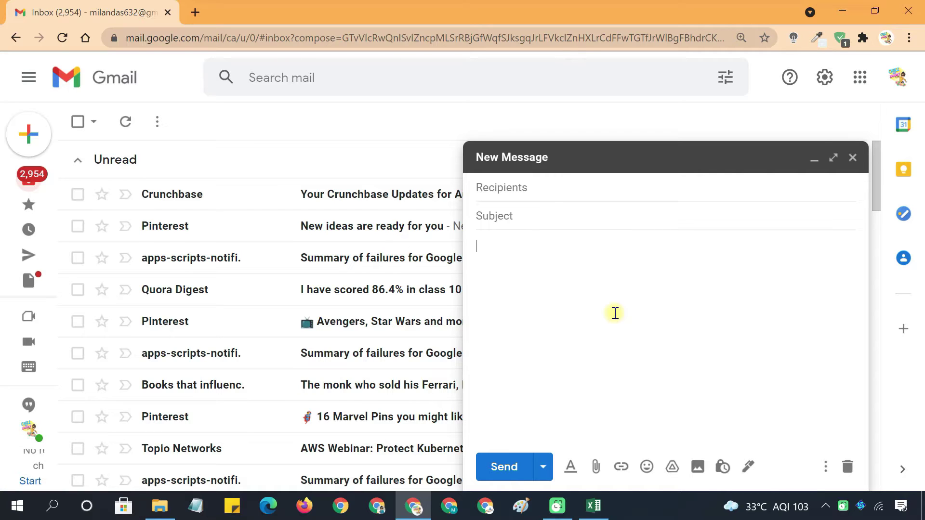
left_click(824, 467)
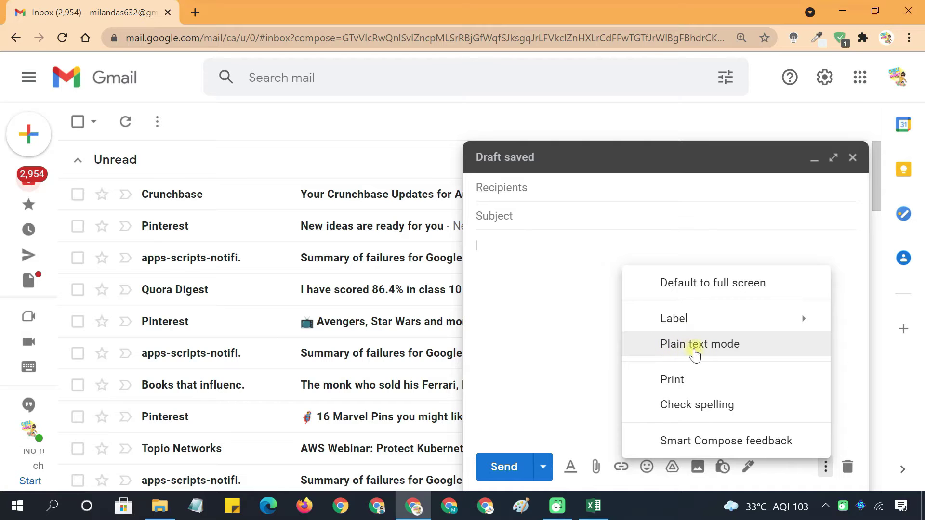
left_click(564, 357)
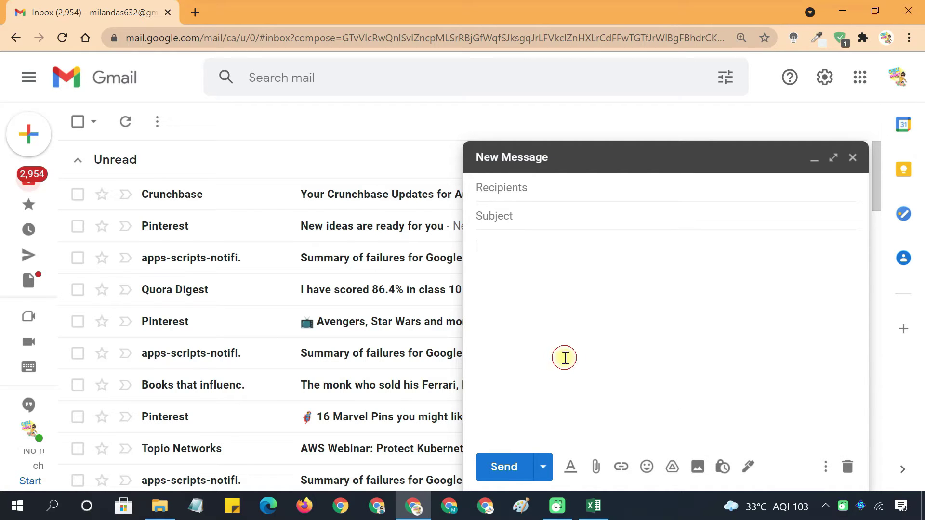
Format Excel range A1:F8 as an orange Medium banded table and copy it
left_click(593, 505)
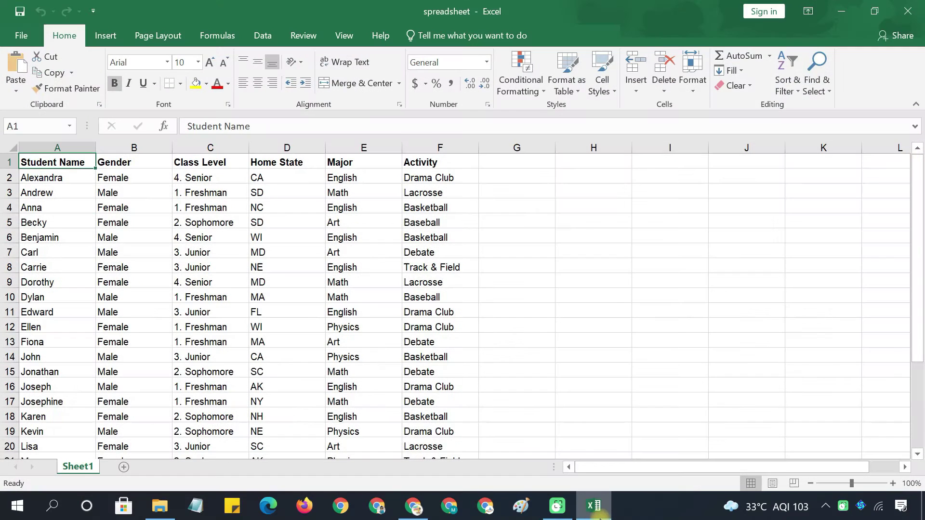
left_click(464, 270)
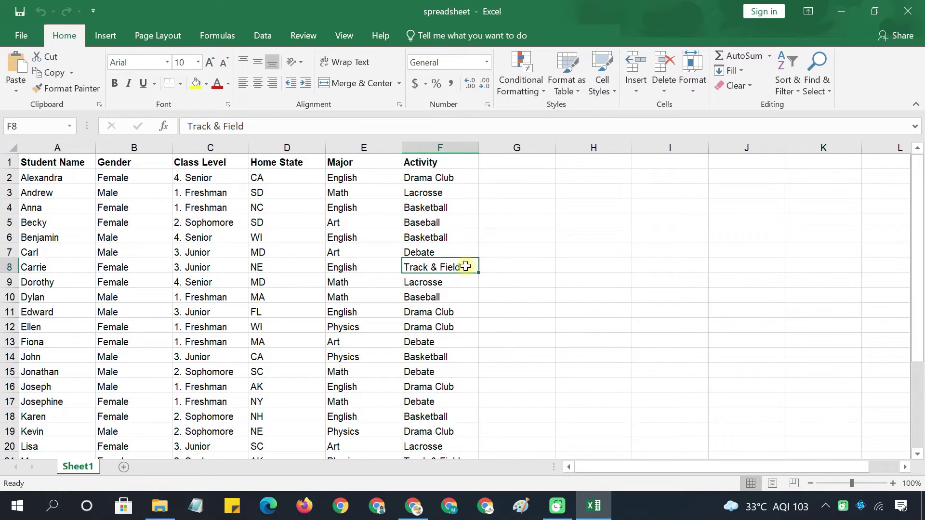
left_click_drag(464, 269, 27, 150)
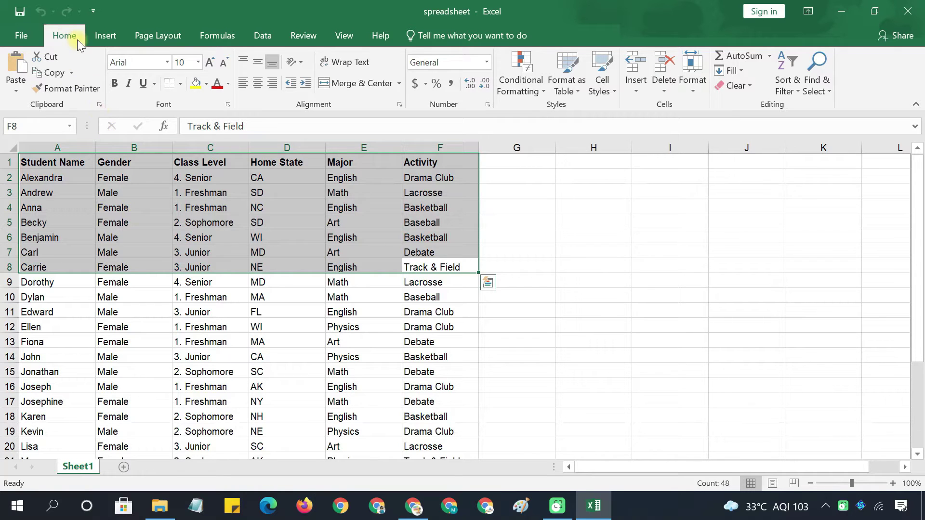
left_click(563, 77)
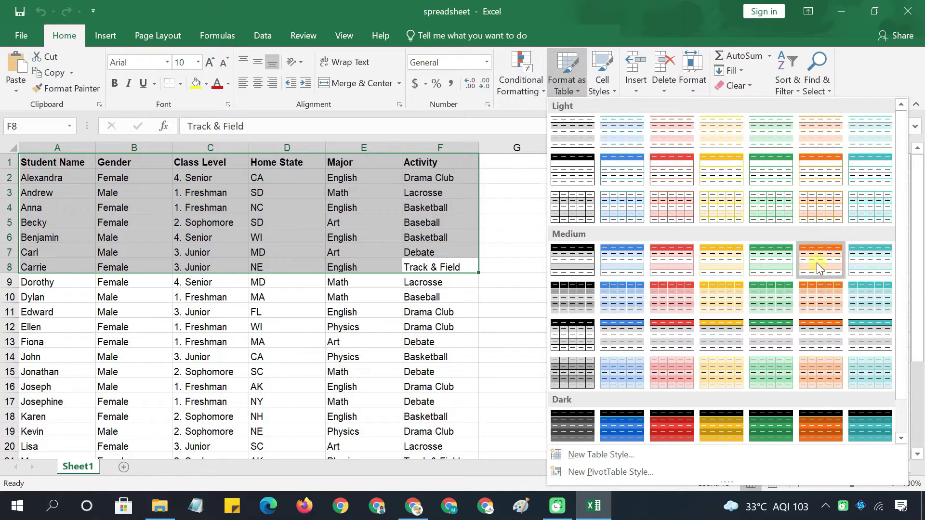
left_click(817, 262)
left_click(465, 273)
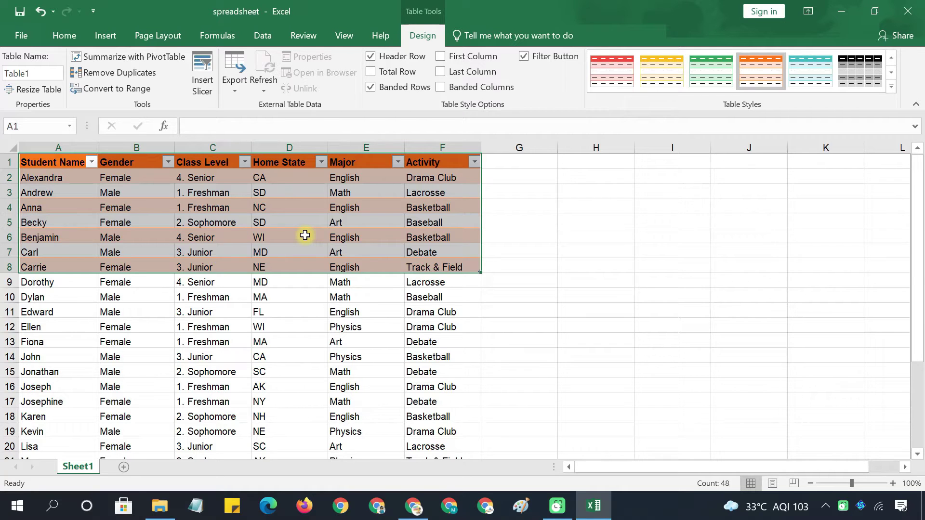
key("ctrl+c")
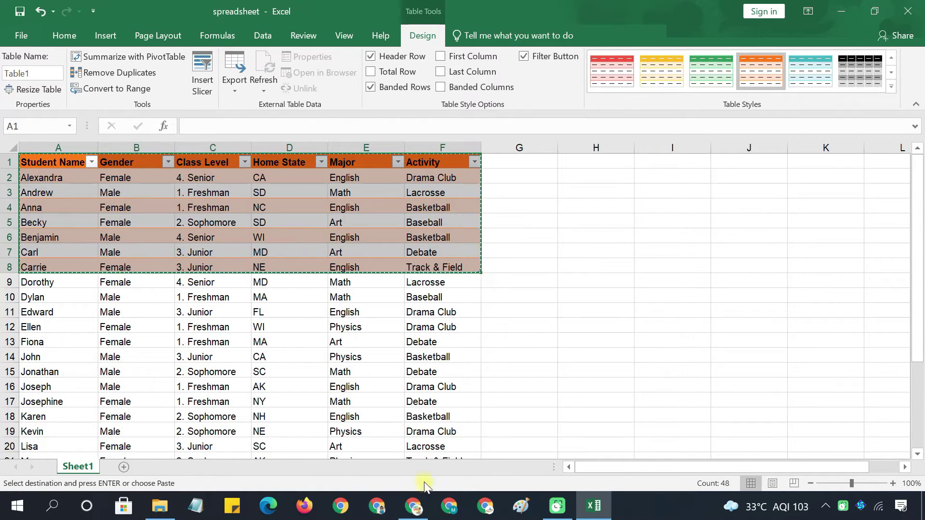
Paste the orange Excel student table into the Gmail message body
left_click(419, 511)
left_click(495, 325)
key("ctrl+v")
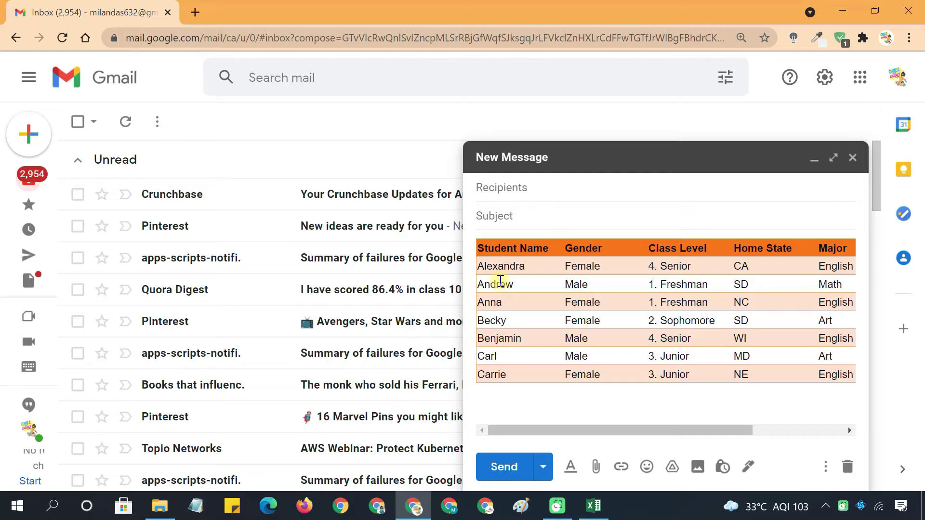
mouse_move(606, 431)
left_mouse_down()
mouse_move(766, 441)
mouse_move(599, 439)
left_mouse_up()
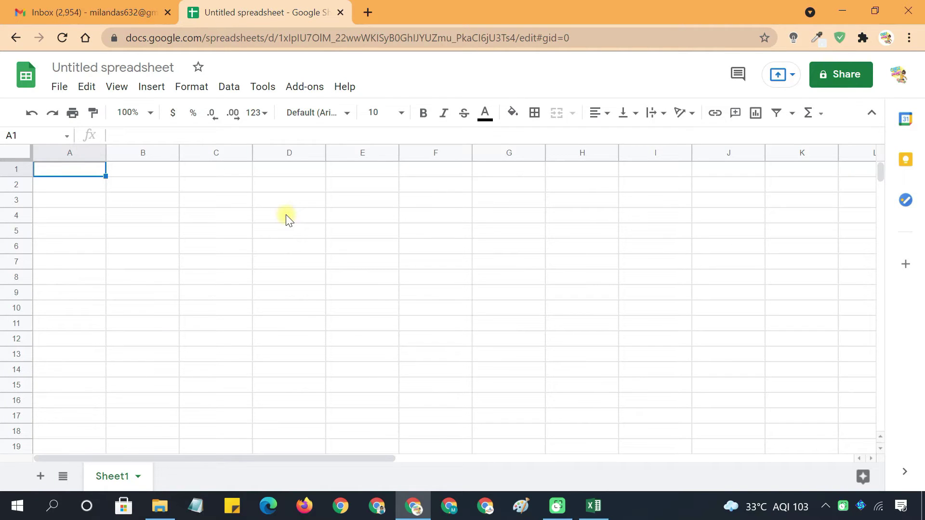
Close the untitled spreadsheet tab and open Google Sheets from the Google apps menu
left_click(128, 13)
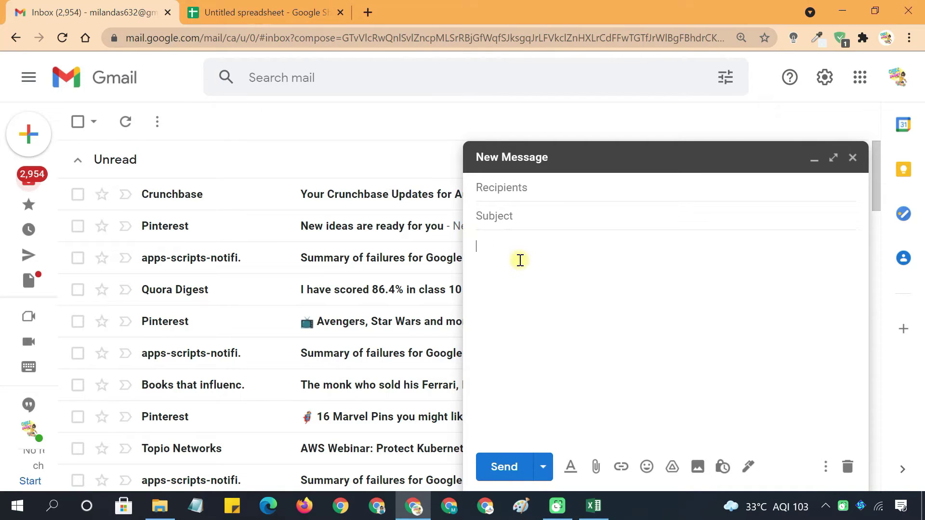
left_click(340, 13)
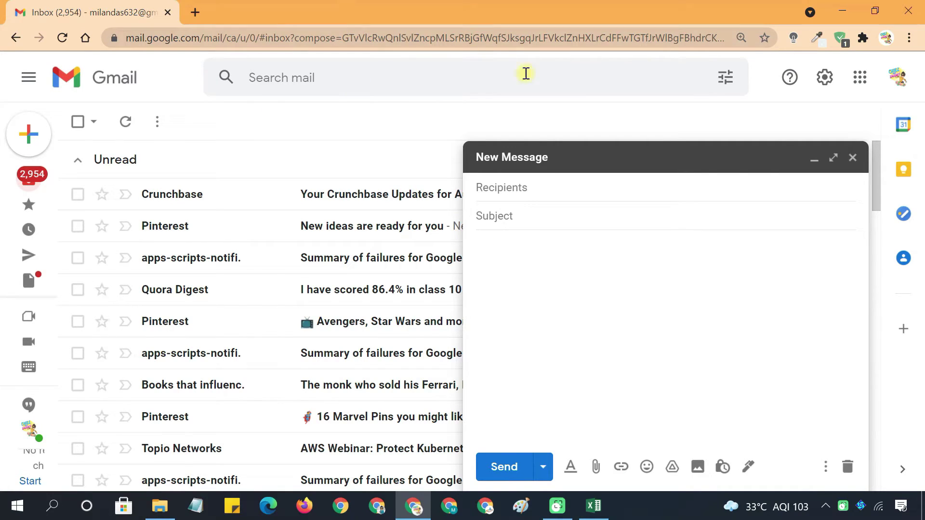
left_click(860, 77)
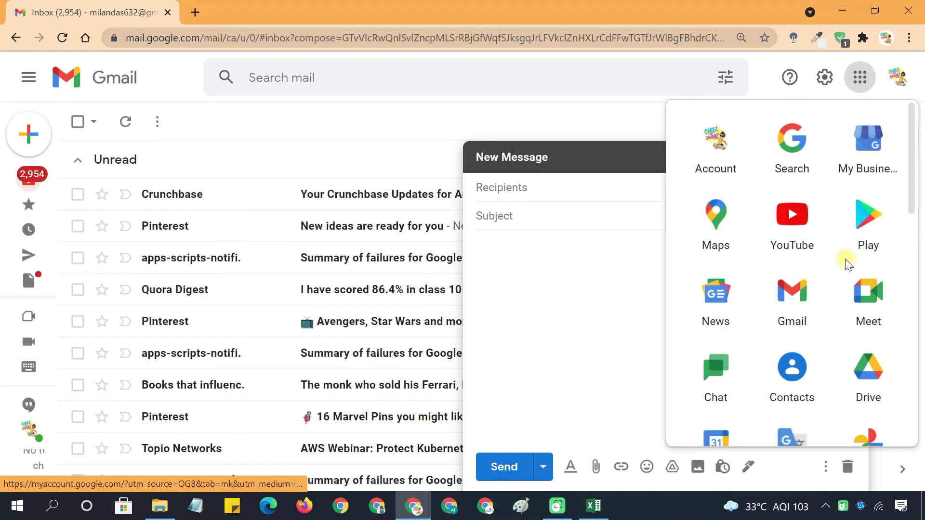
scroll(848, 264, "down", 6)
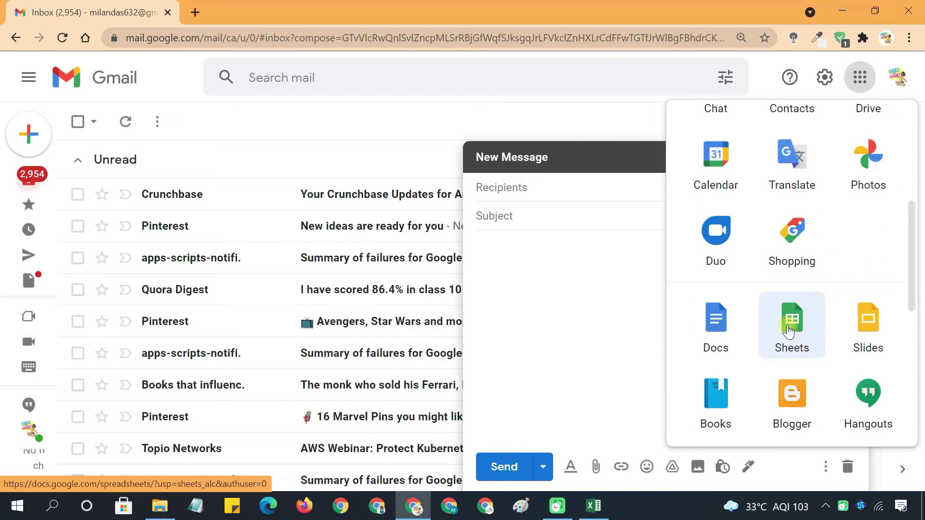
left_click(790, 328)
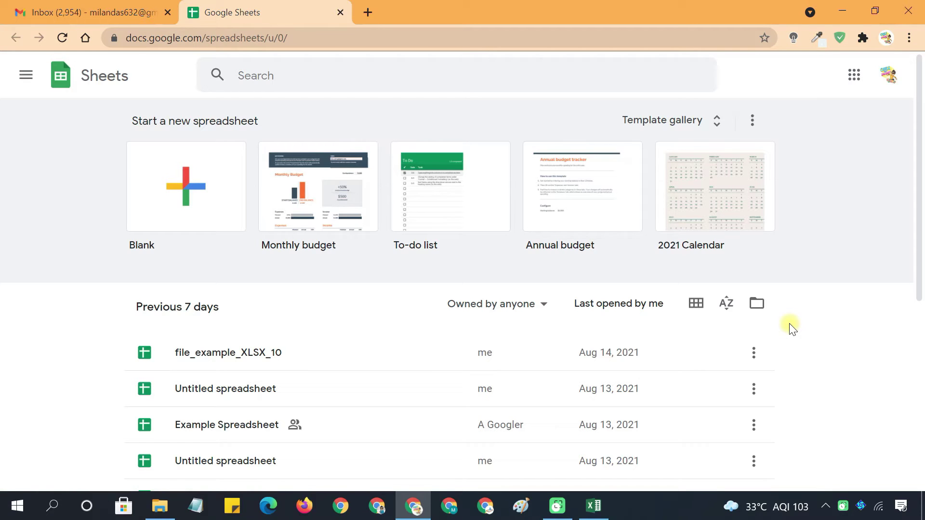
Bring up the Sheets file picker's Upload option, then close it without choosing a file
left_click(756, 303)
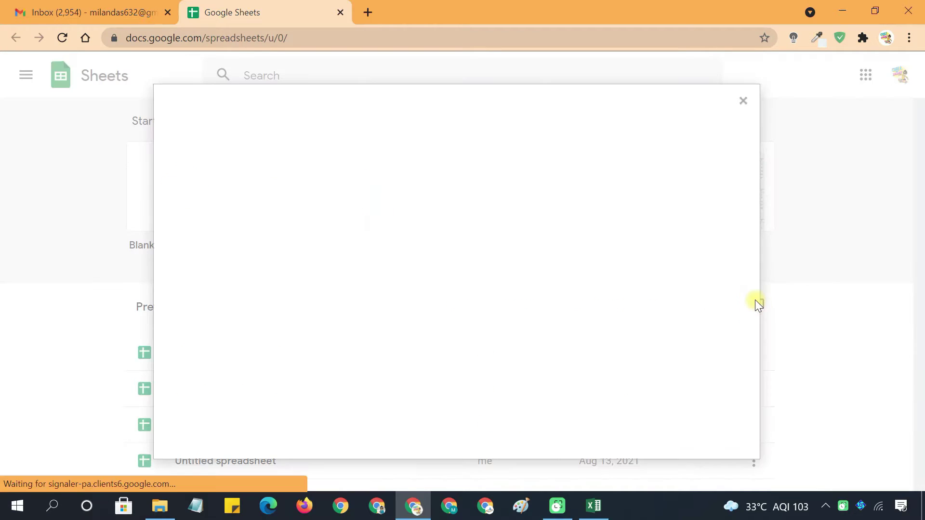
left_click(496, 144)
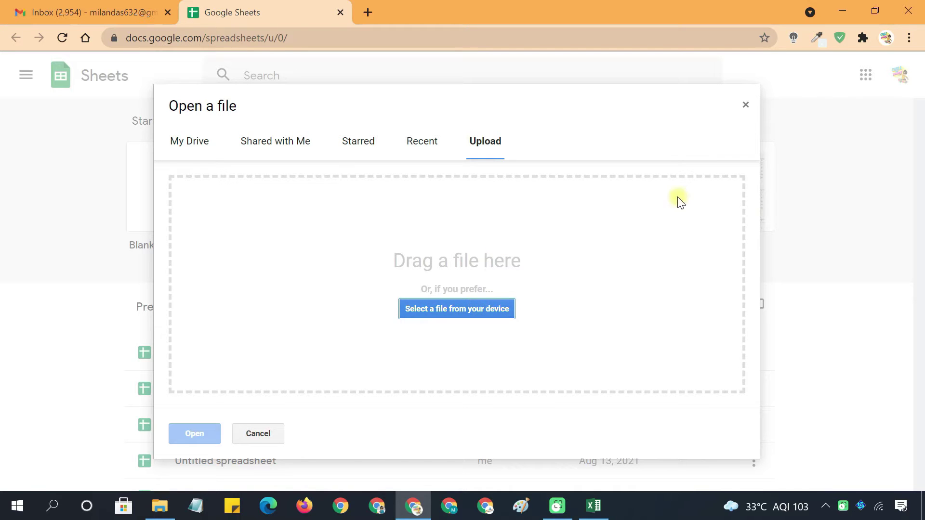
left_click(745, 104)
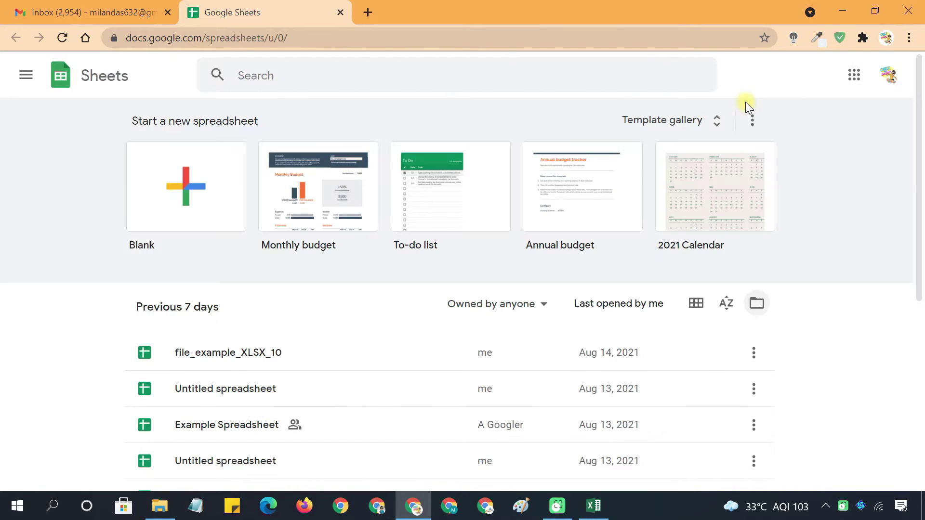
Start a blank spreadsheet, then upload and open the Students Data workbook
left_click(220, 180)
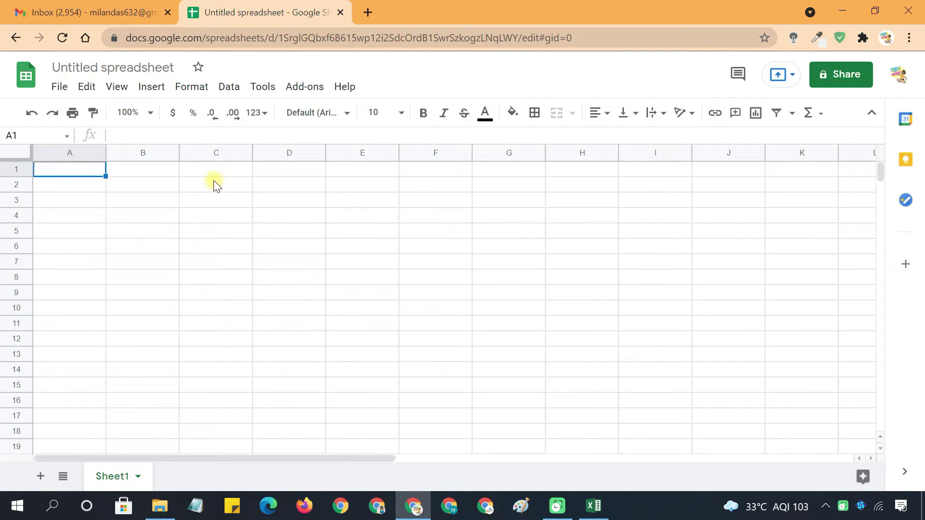
left_click(150, 214)
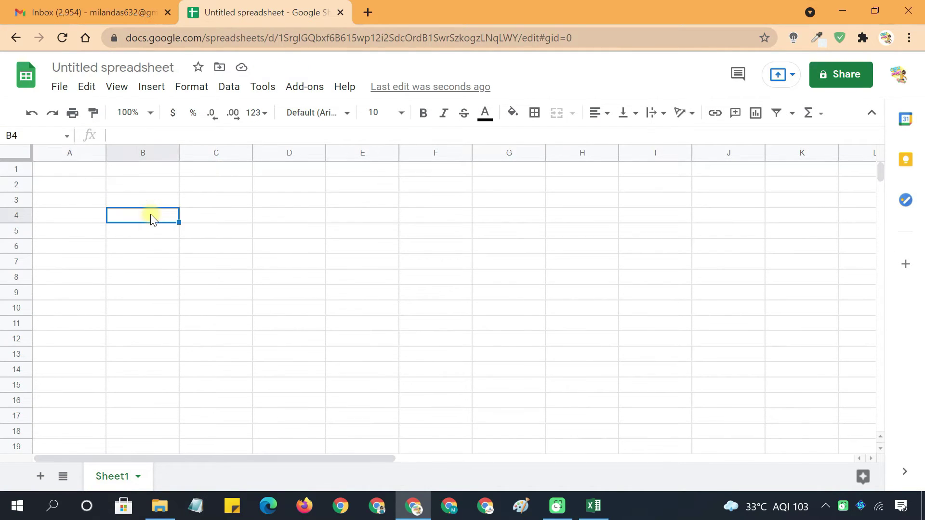
left_click(137, 188)
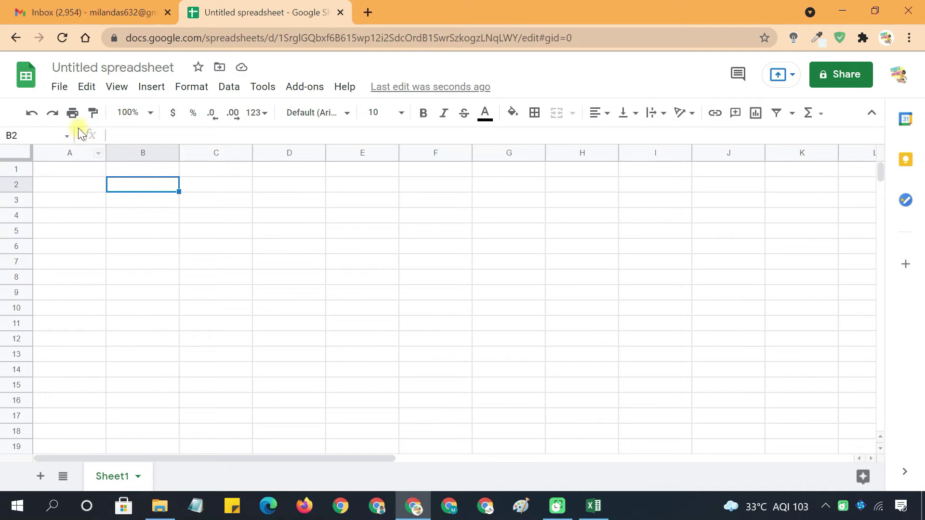
left_click(64, 89)
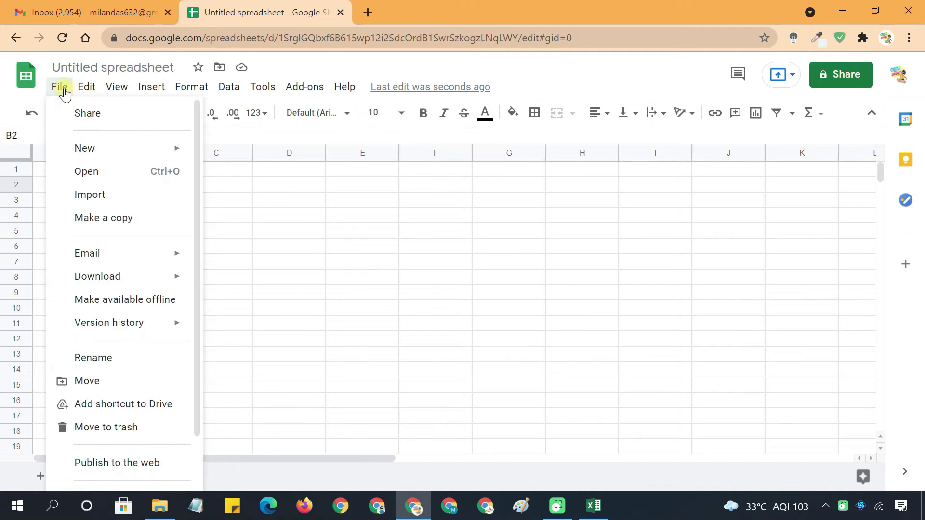
left_click(93, 171)
left_click(436, 312)
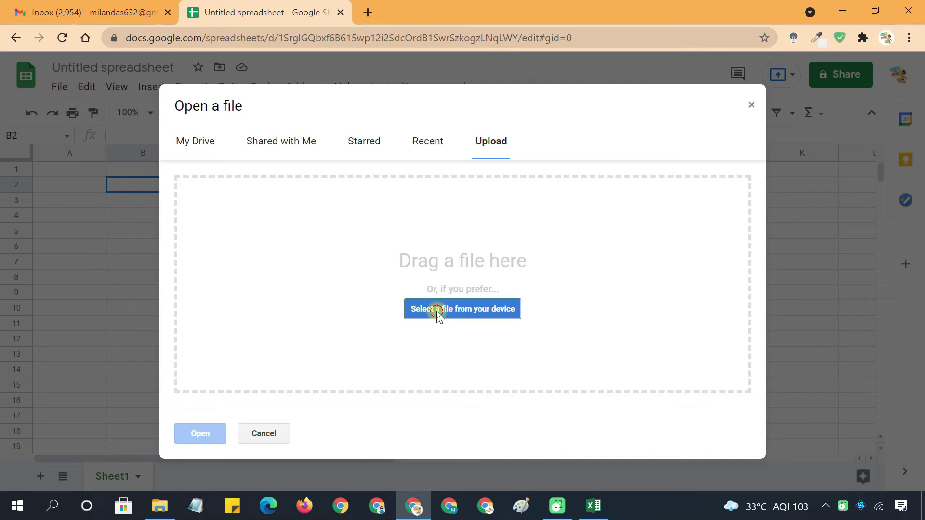
left_click(247, 122)
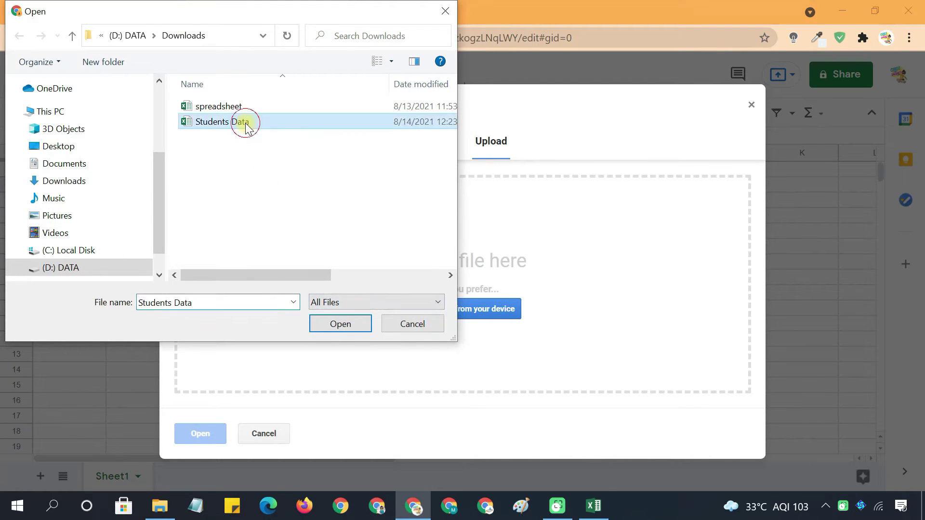
left_click(330, 324)
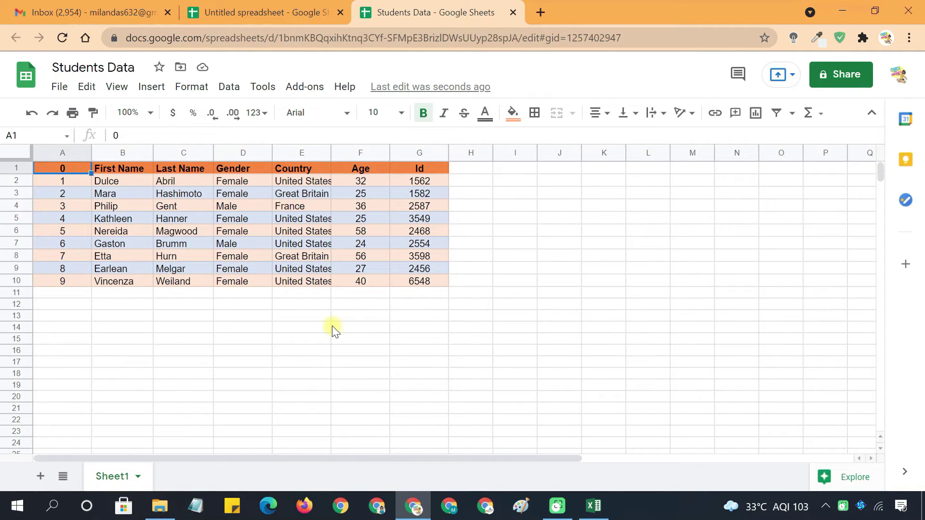
Copy Students Data range A1:G10 and paste it into the Gmail draft
left_click_drag(432, 286, 34, 158)
key("ctrl+c")
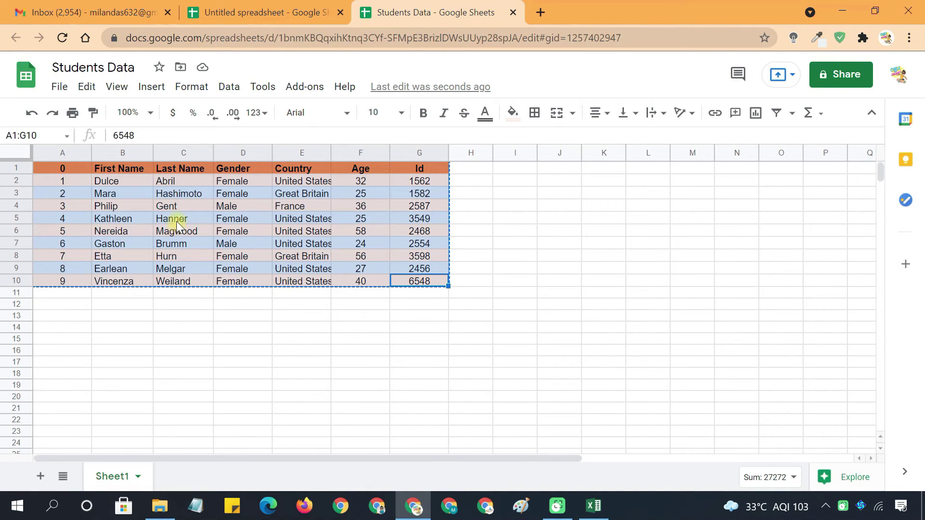
left_click(138, 12)
key("ctrl+v")
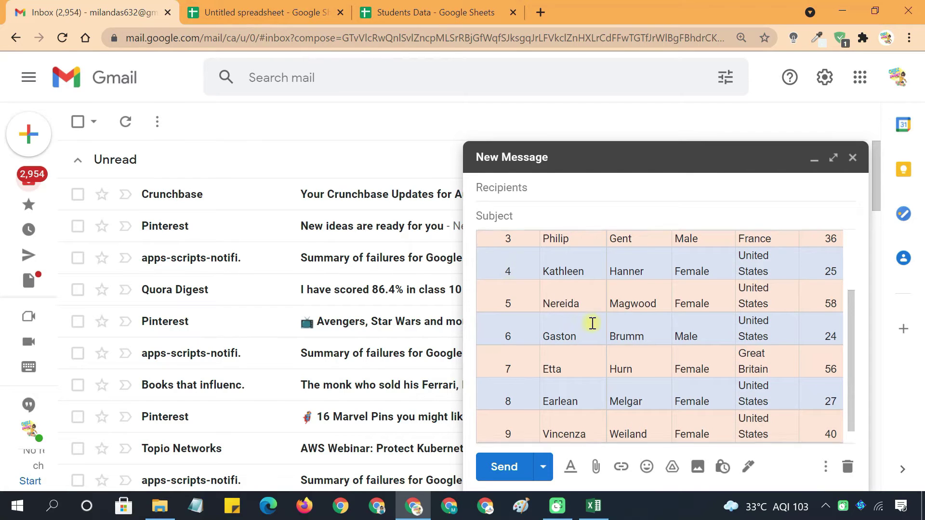
scroll(597, 347, "up", 3)
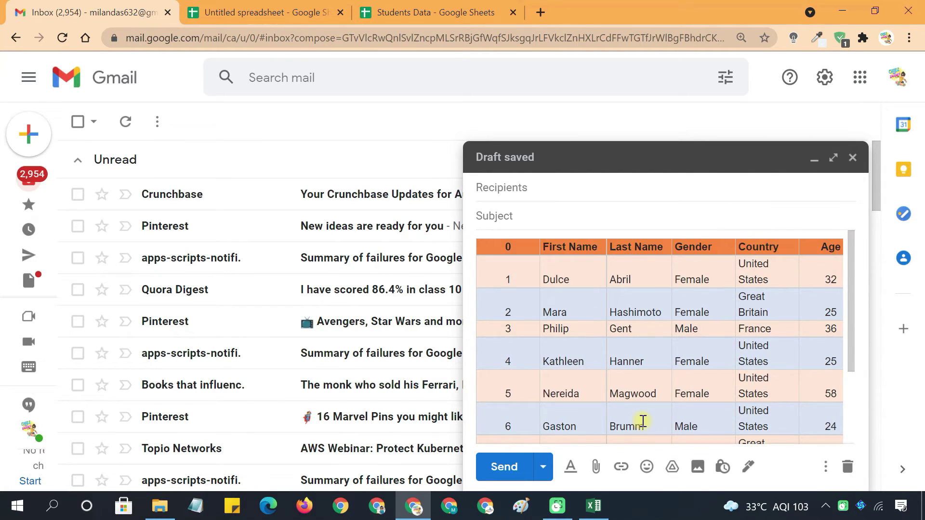
scroll(642, 421, "down", 2)
left_click_drag(646, 429, 756, 437)
scroll(750, 419, "up", 3)
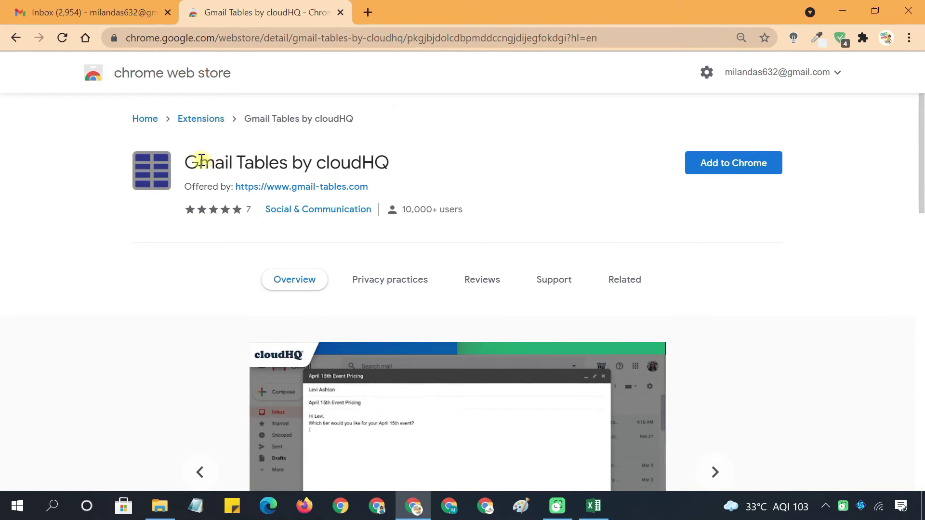
Add the Gmail Tables by cloudHQ extension to Chrome and confirm the installation
left_click_drag(189, 161, 390, 165)
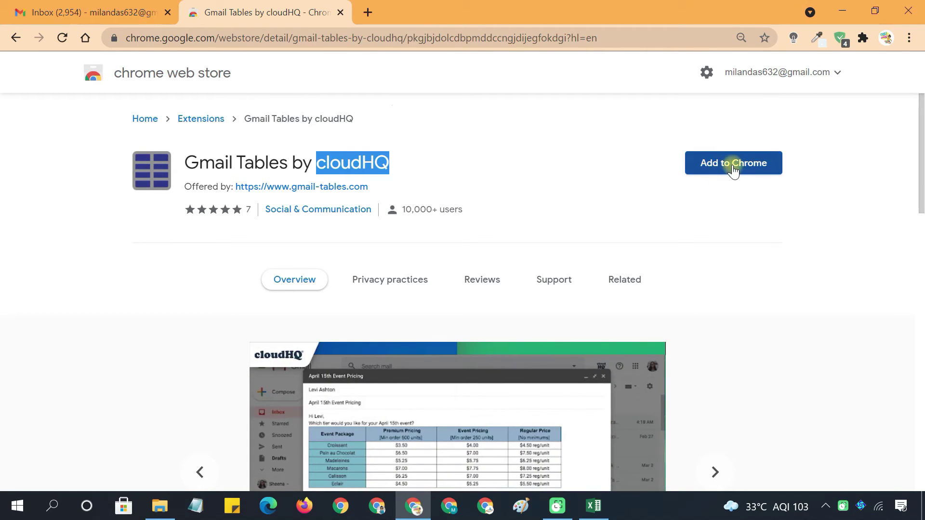
left_click(732, 167)
left_click(490, 162)
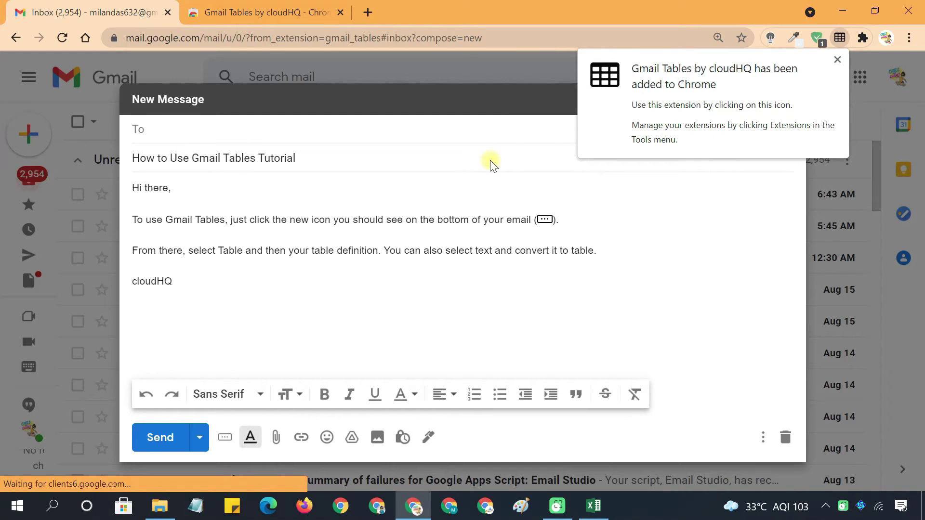
Dismiss the notice and tutorial draft, start a new message, and open cloudHQ's Table dialog
left_click(837, 59)
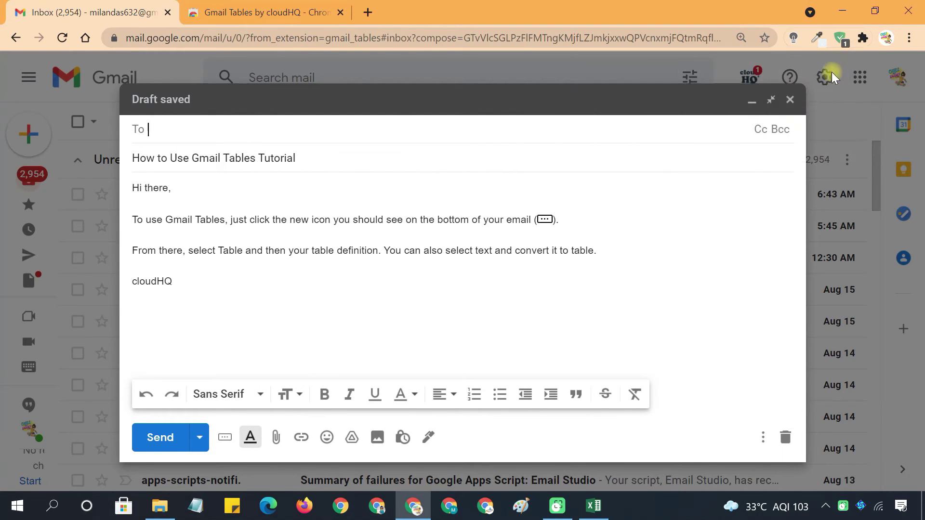
left_click(788, 101)
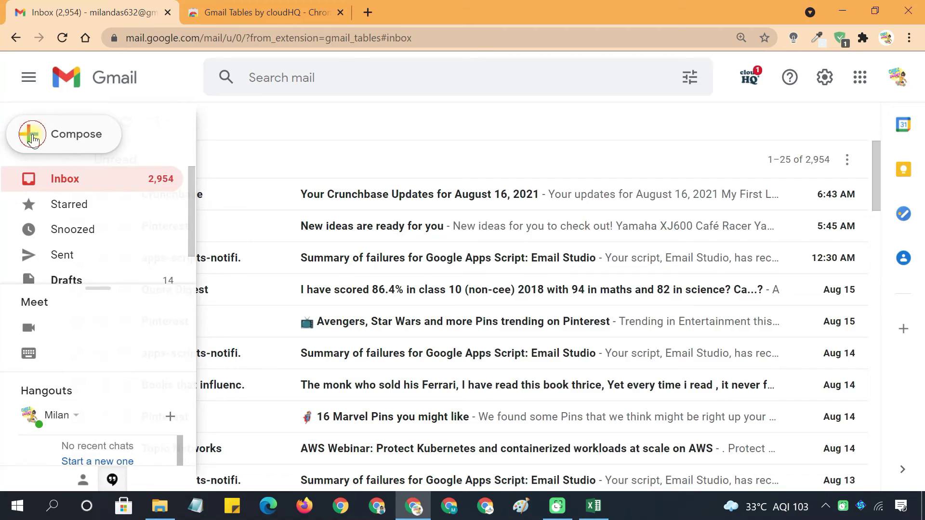
left_click(32, 138)
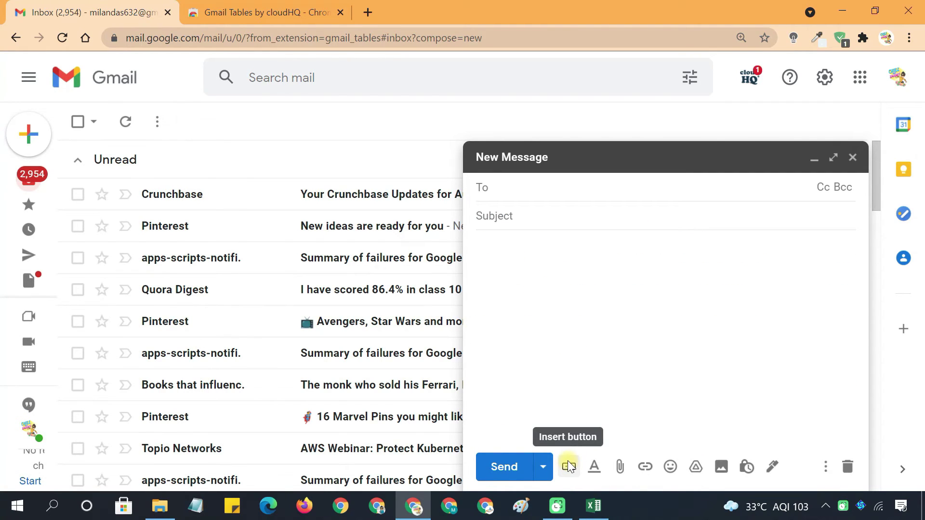
left_click(570, 465)
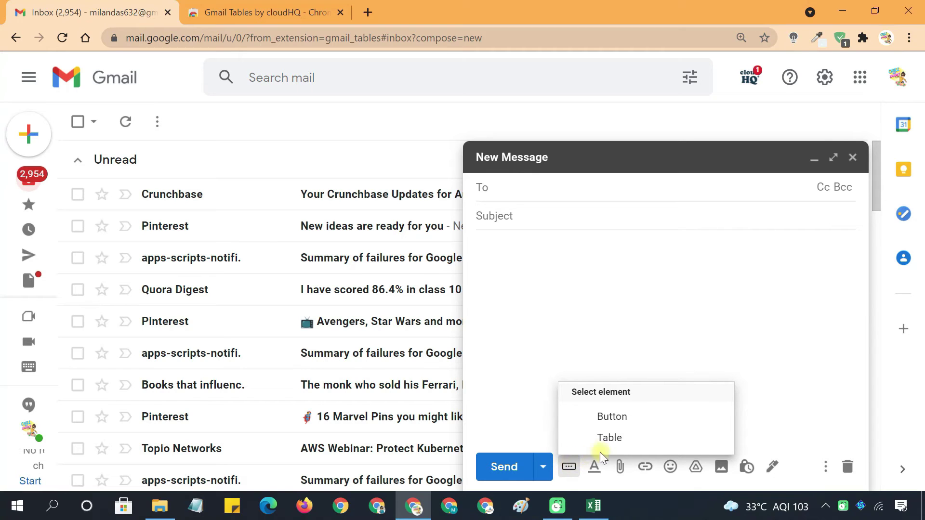
left_click(609, 437)
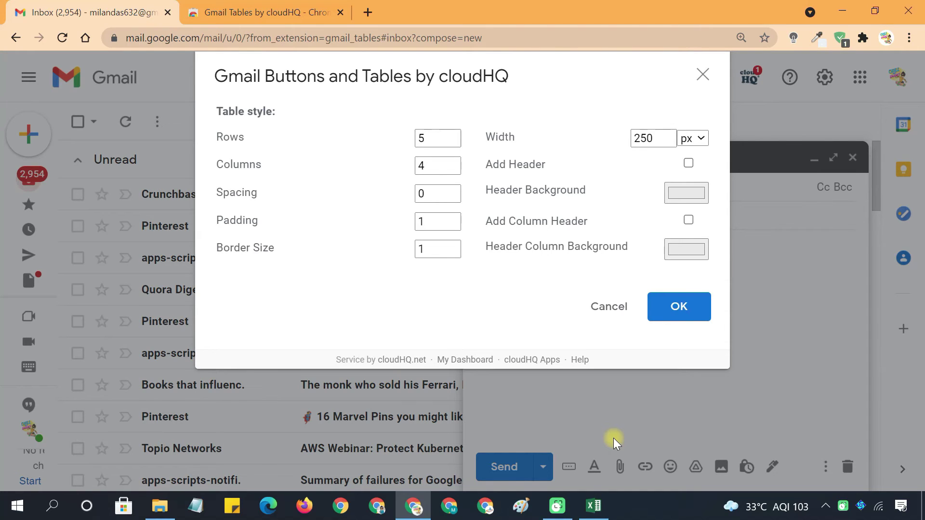
Set the table width to 400 px and enable both a header row and header column
left_click(424, 138)
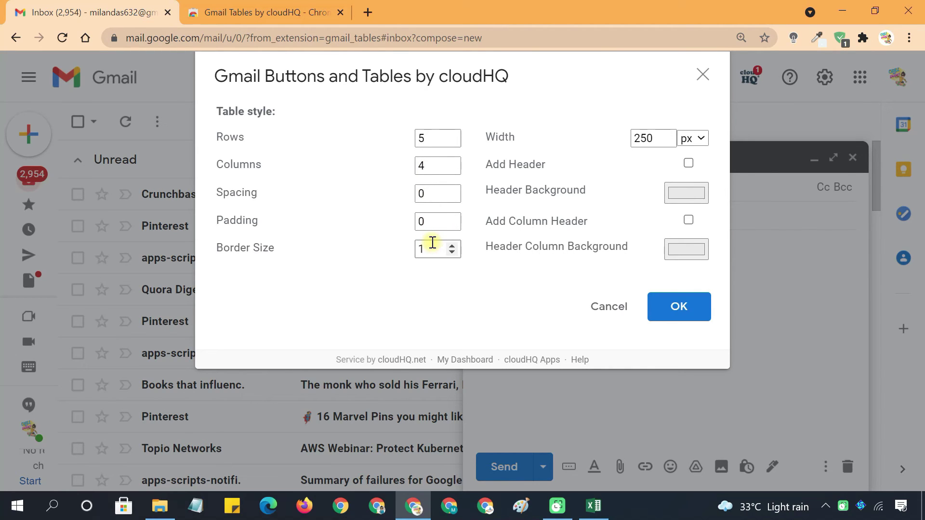
left_click(649, 144)
key("BackSpace")
key("BackSpace")
key("BackSpace")
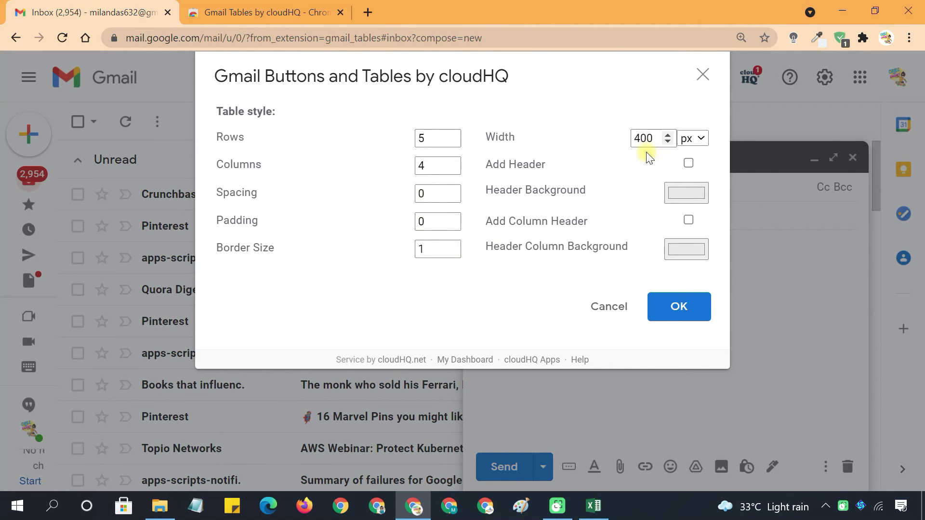
left_click(689, 164)
left_click(688, 220)
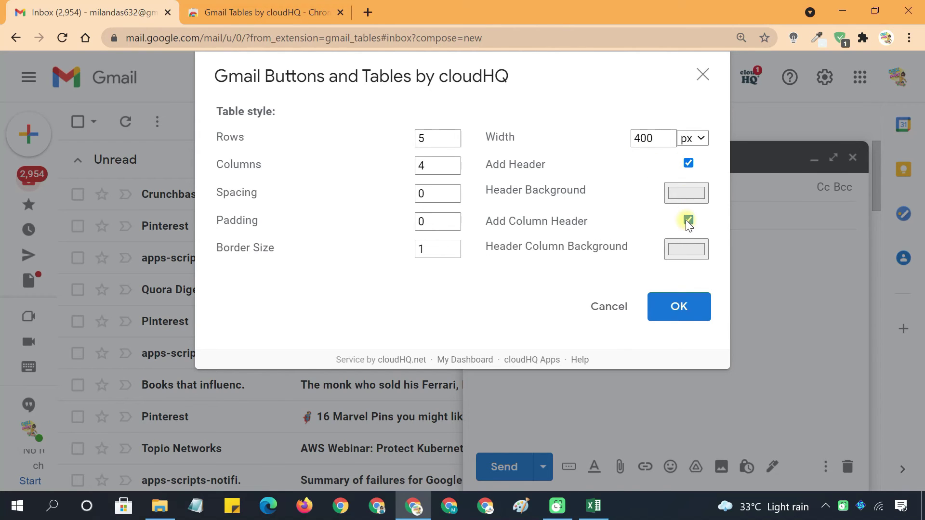
Colour the header row orange and the header column pale yellow, then insert the table
left_click(685, 194)
left_click_drag(734, 332, 812, 330)
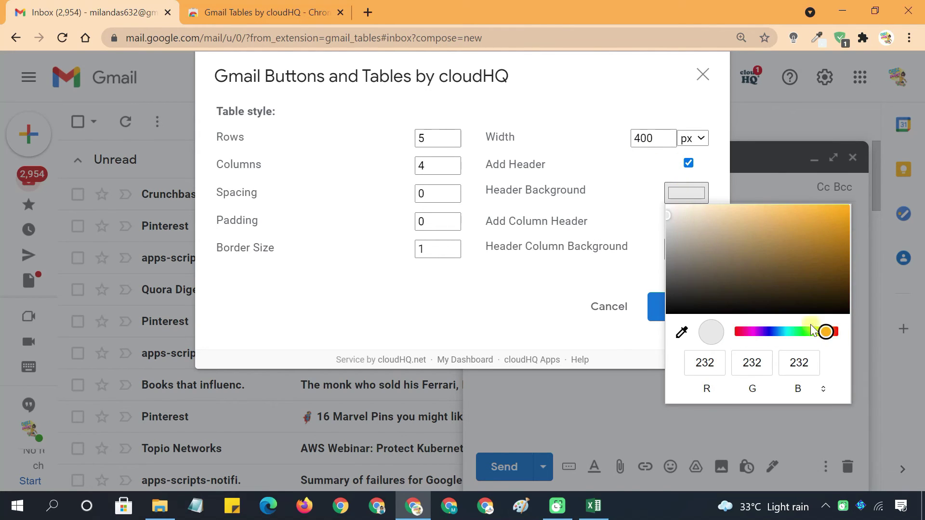
left_click(849, 207)
left_click(632, 262)
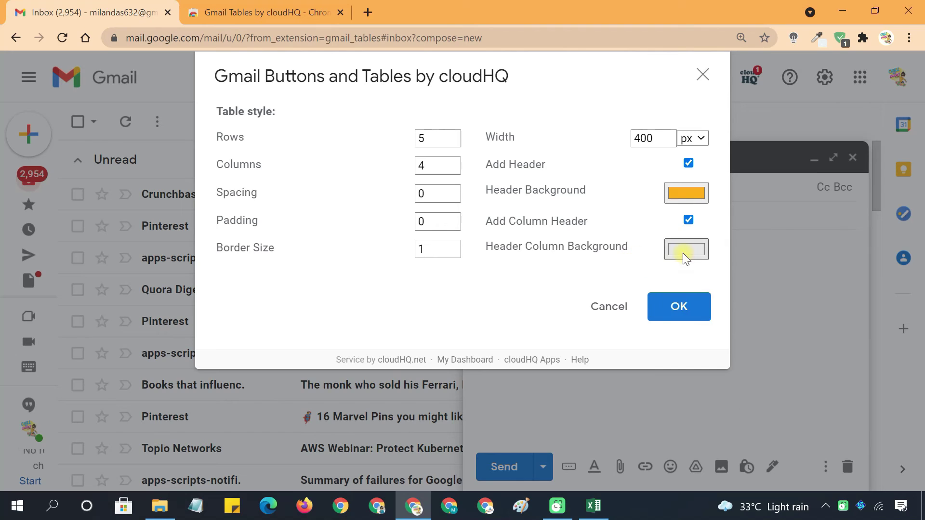
left_click(685, 250)
left_click_drag(748, 385, 826, 393)
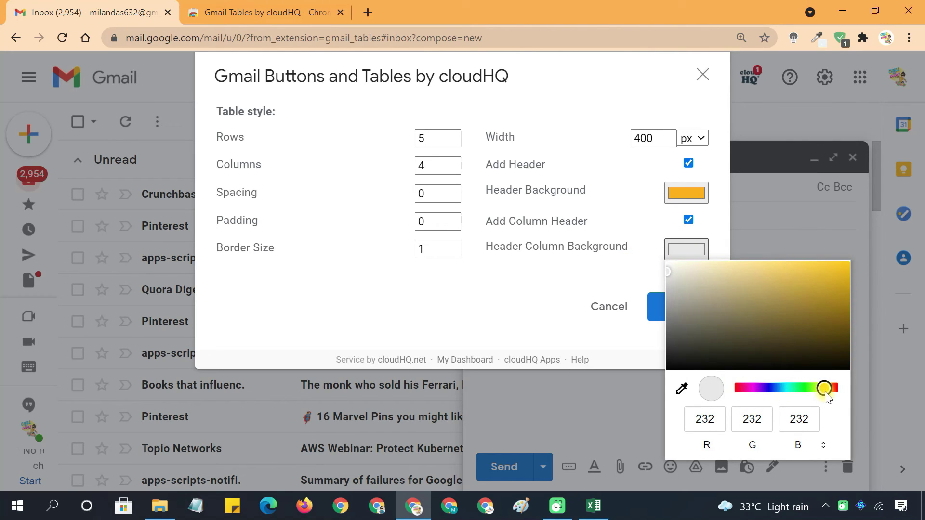
left_click_drag(667, 269, 750, 271)
left_click(632, 338)
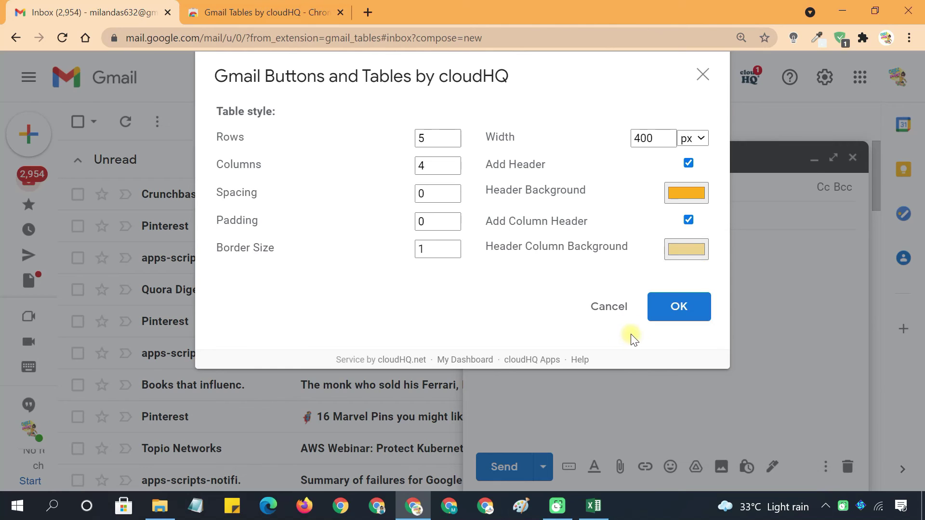
left_click(677, 307)
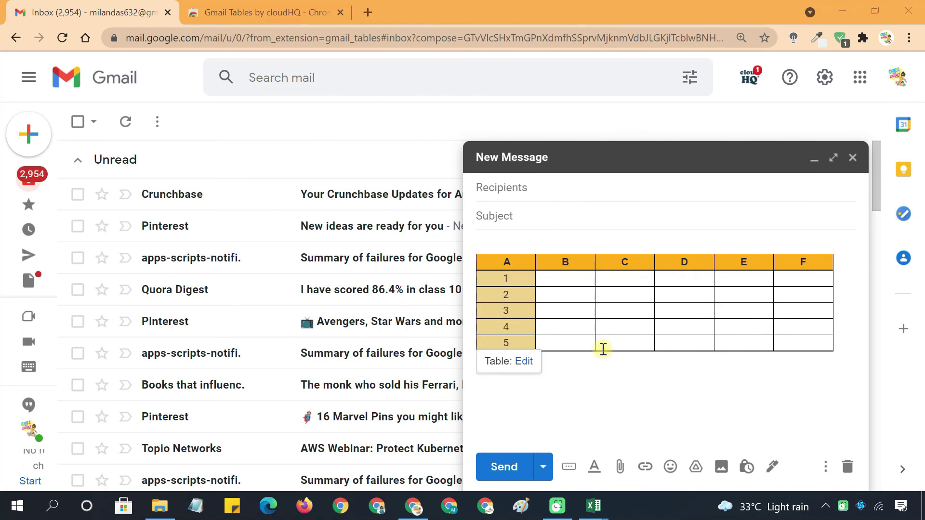
Place the cursor in the cloudHQ table's first header cell for editing
left_click(514, 267)
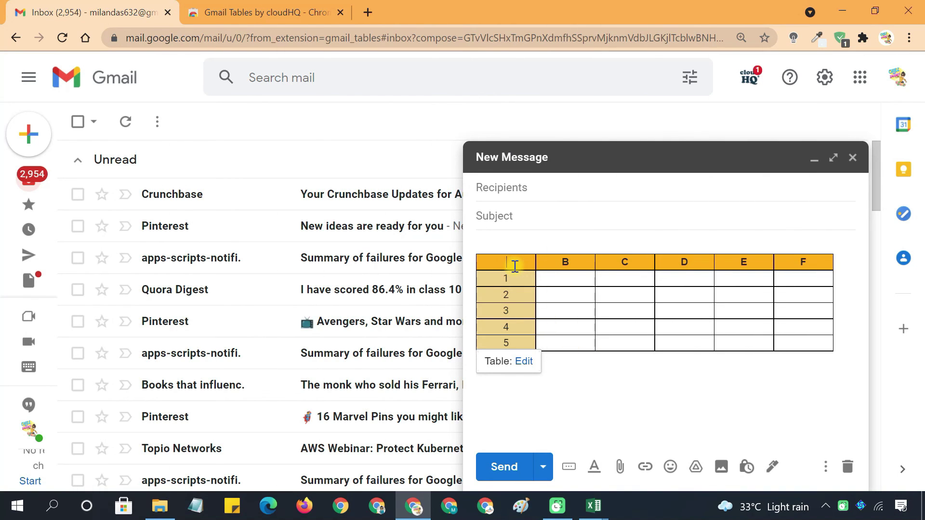